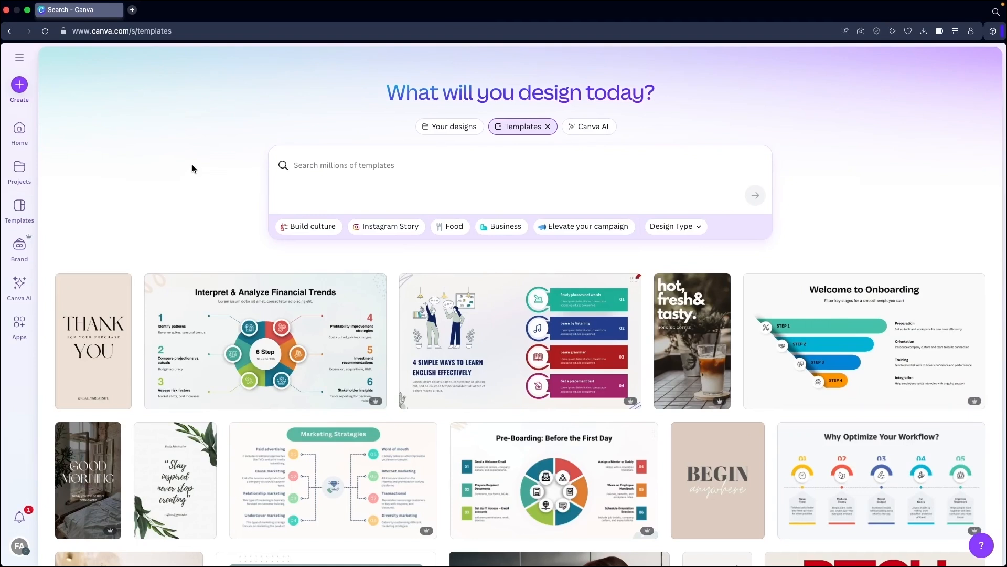
Search the templates for "instagram photos"
click(342, 165)
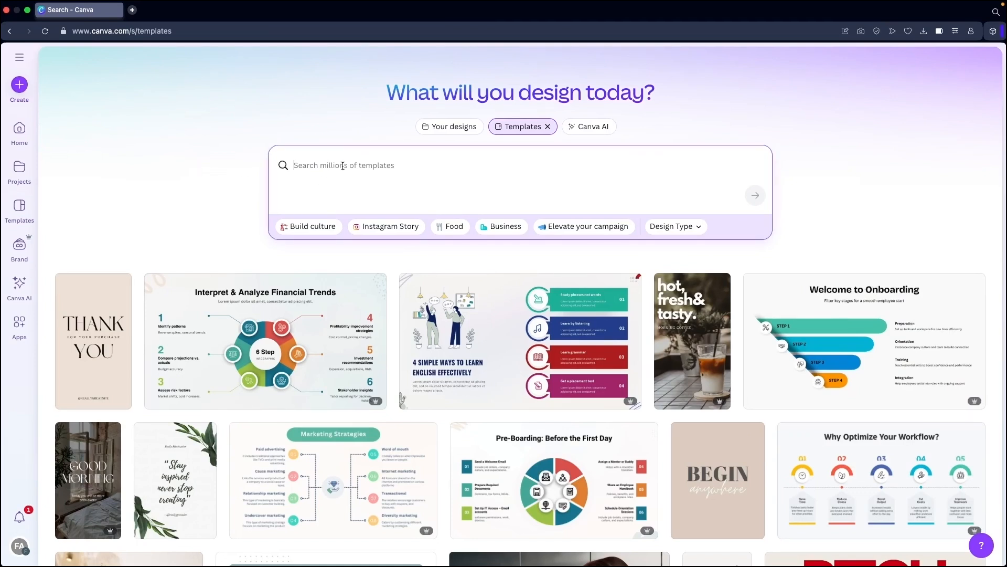
text(insta)
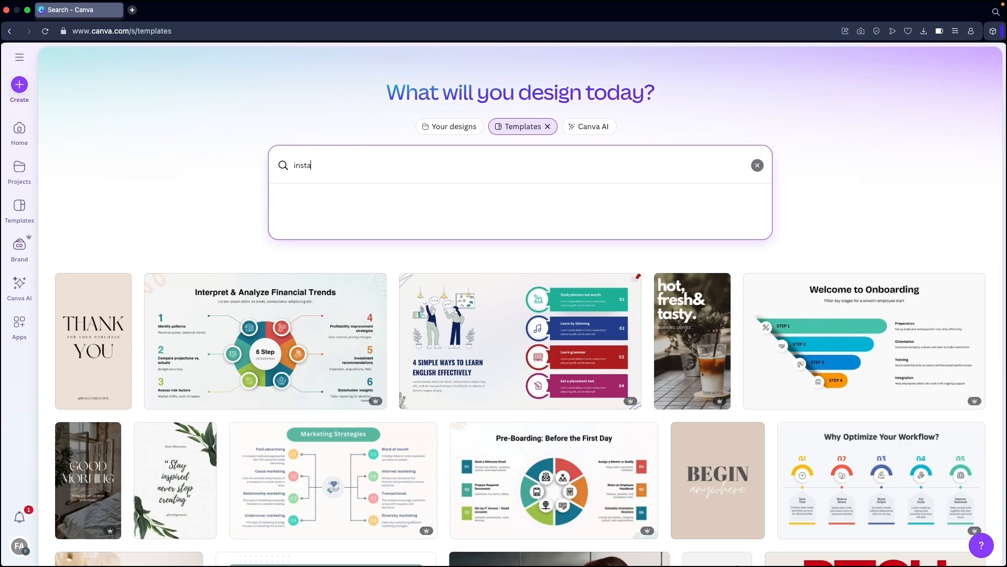
text(gram photos)
key(Return)
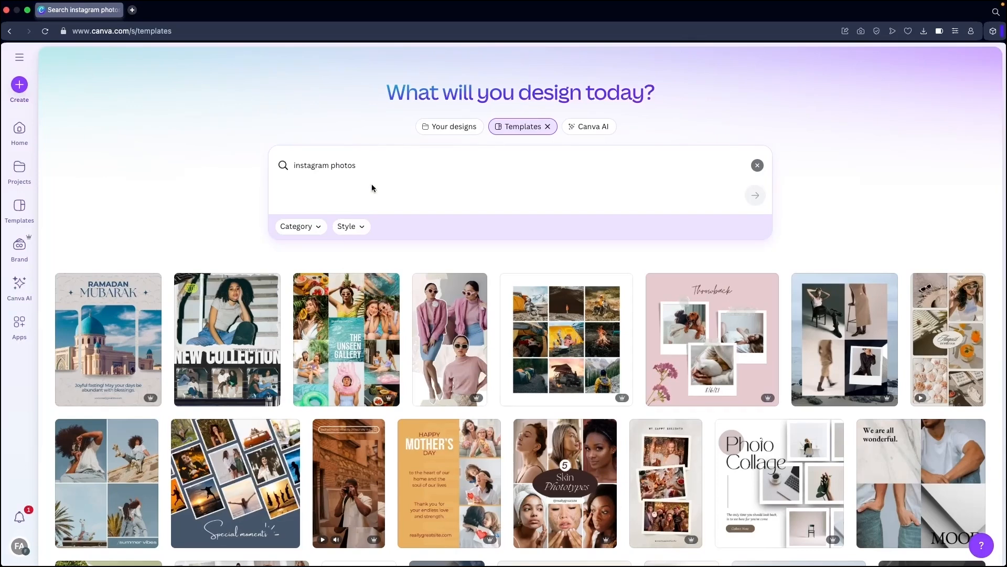
Change the template search to "instagram post"
click(384, 165)
key(BackSpace)
key(BackSpace)
key(BackSpace)
key(BackSpace)
key(BackSpace)
text(ost)
key(Return)
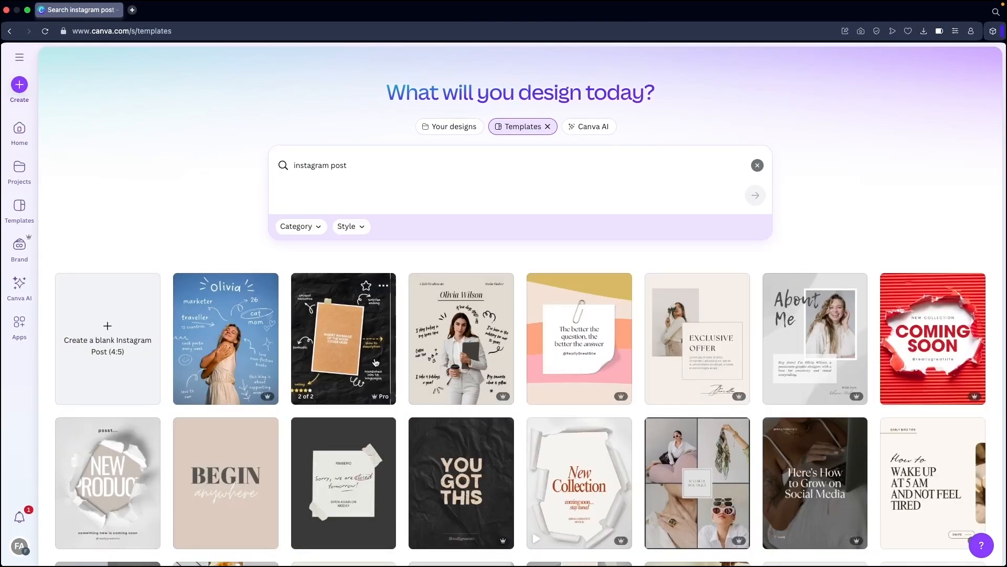
Open the "Minimalist Modern Fashion Brand Moodboard Instagram Post" template from the results for customising
scroll(376, 362, down, 5)
scroll(375, 362, down, 2)
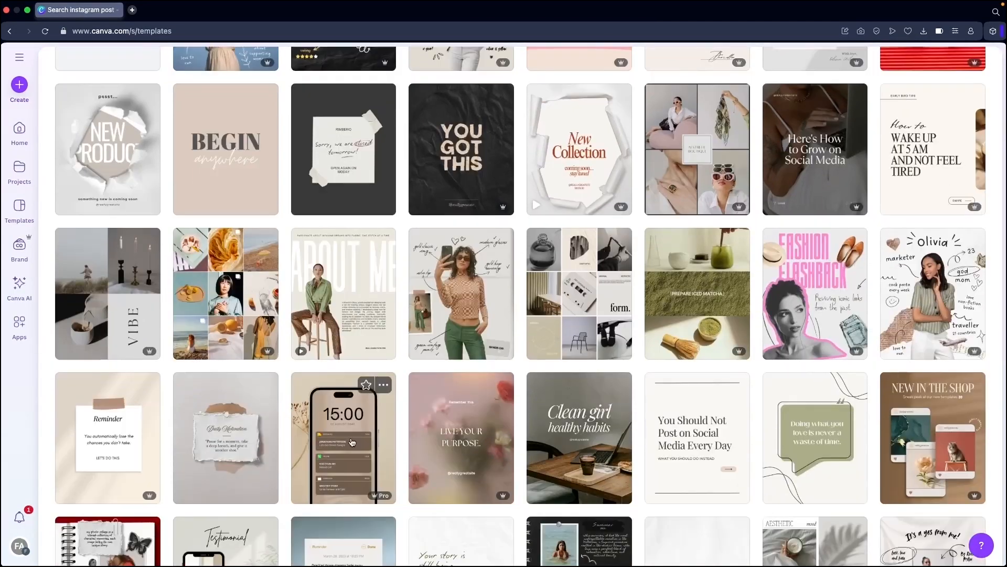
click(449, 309)
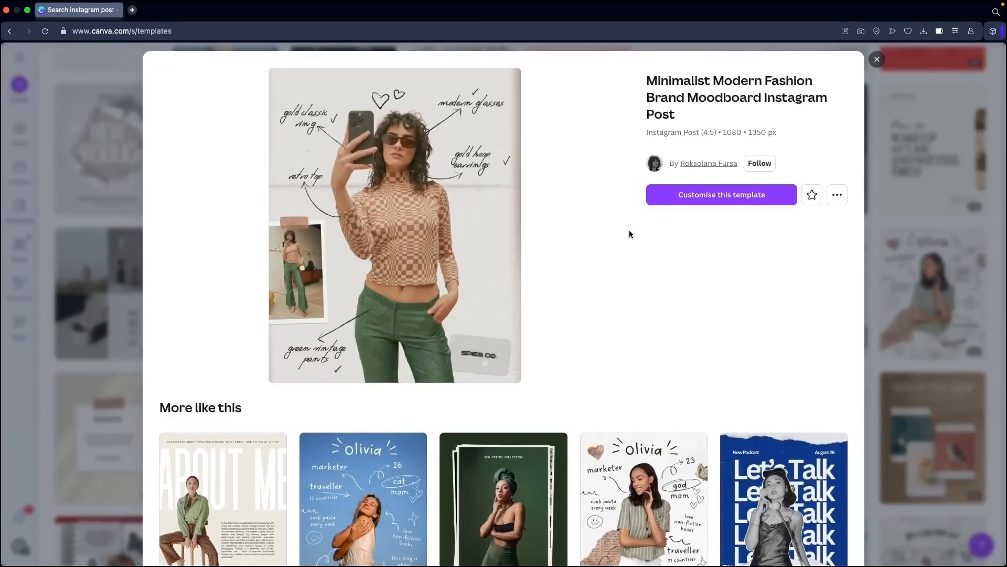
click(657, 197)
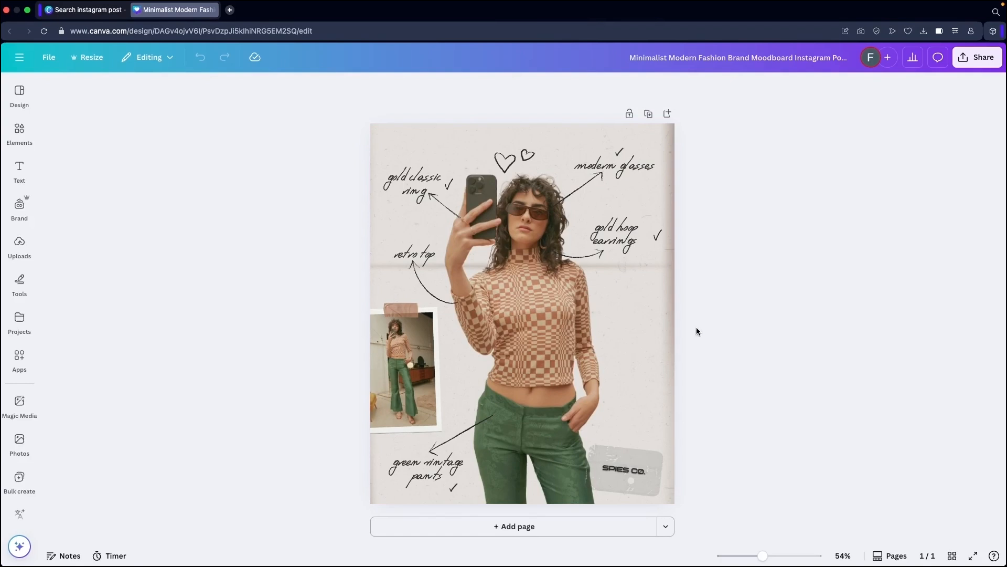
Examine the image editing options for the design's background, including Magic Studio tools, filters, effects and apps
click(653, 320)
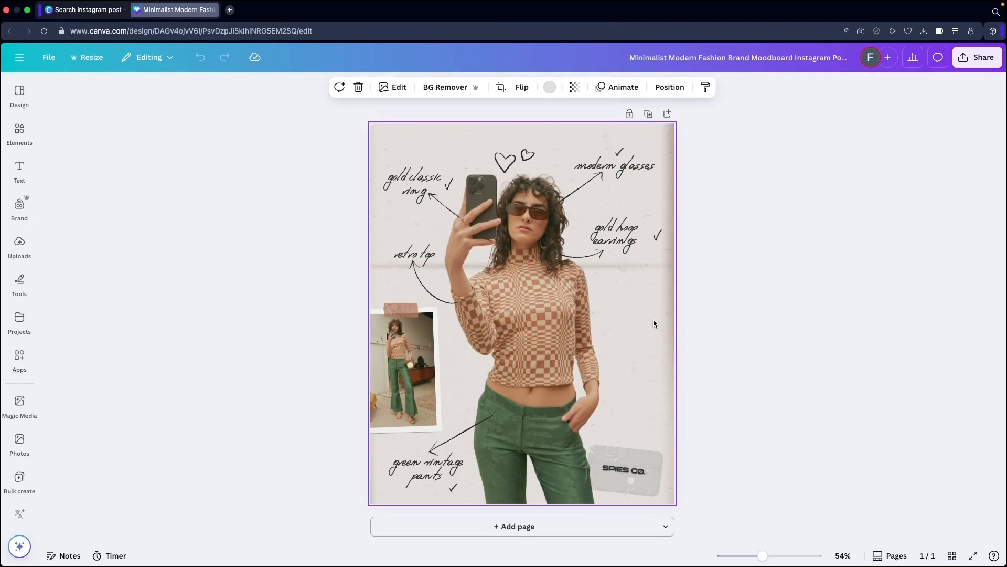
click(396, 89)
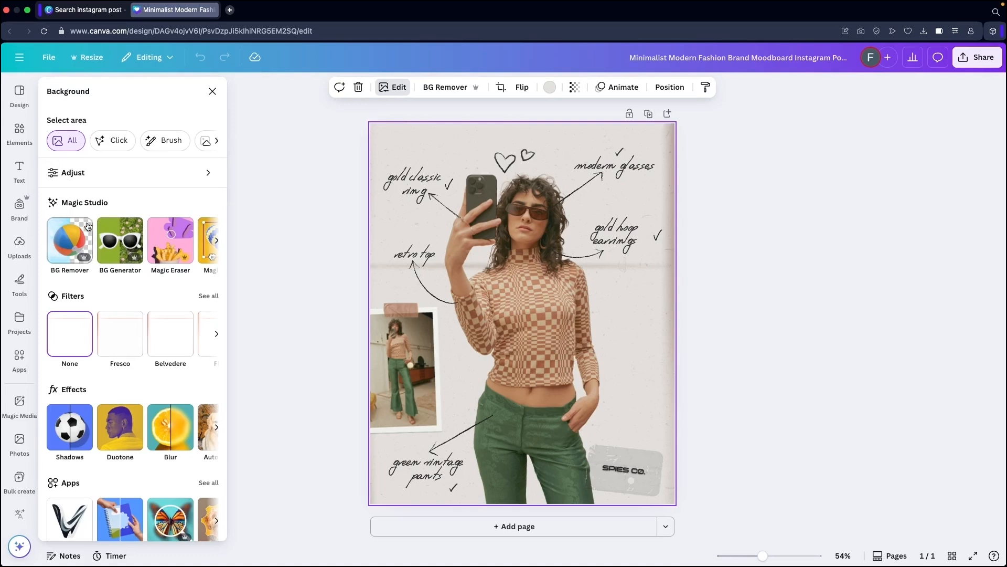
scroll(93, 260, down, 1)
scroll(91, 263, down, 1)
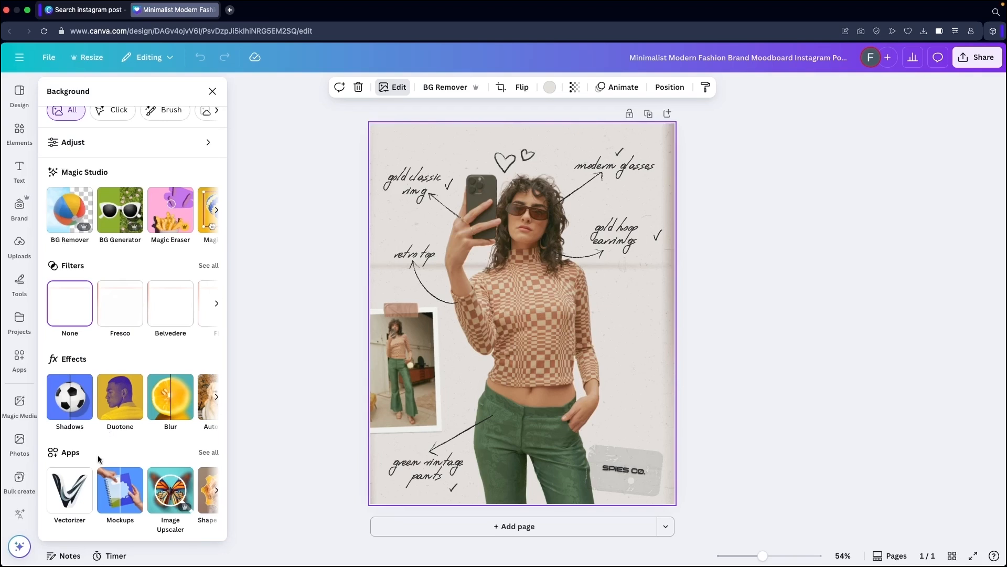
click(274, 195)
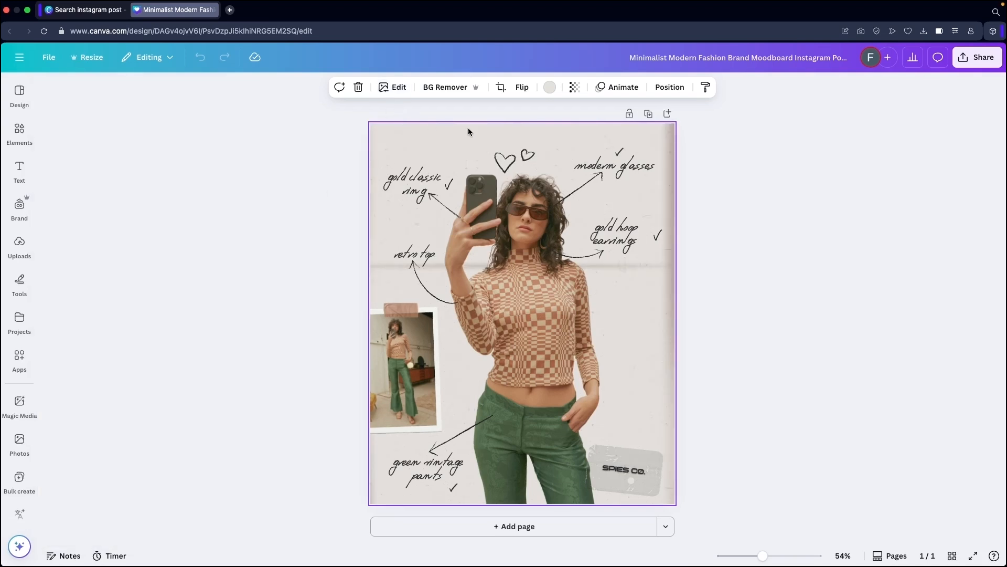
Try the crop aspect ratio and rotation options on the large photo of the woman and discard the crop
click(536, 293)
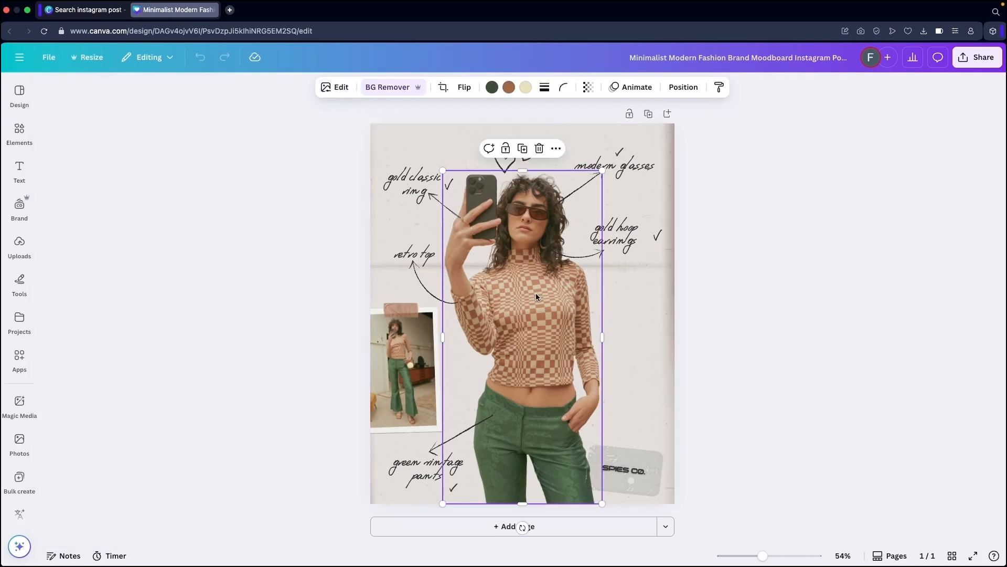
click(443, 89)
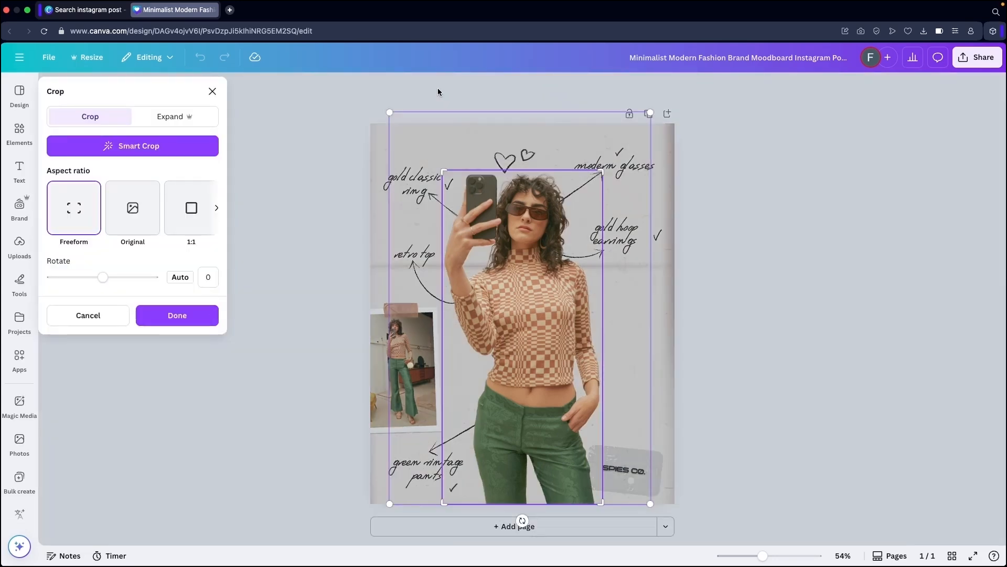
click(217, 207)
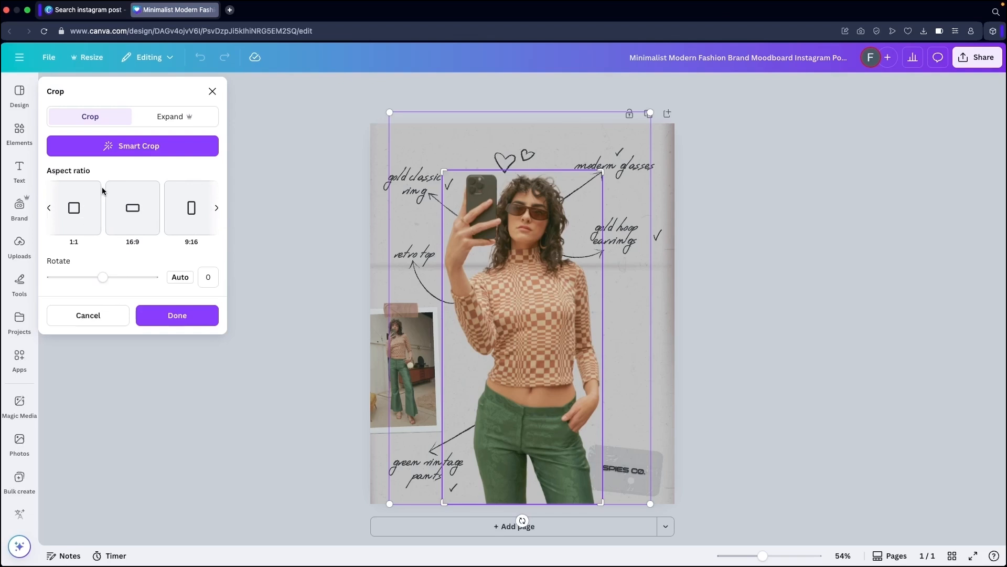
scroll(105, 206, left, 3)
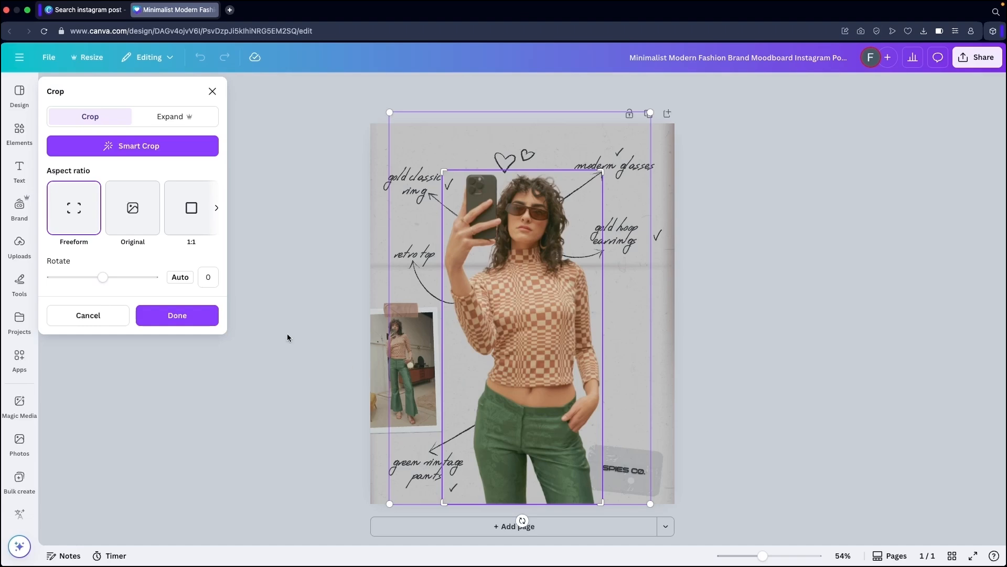
mouse_move(108, 284)
mouse_down()
mouse_move(156, 283)
mouse_move(84, 279)
mouse_move(102, 283)
mouse_up()
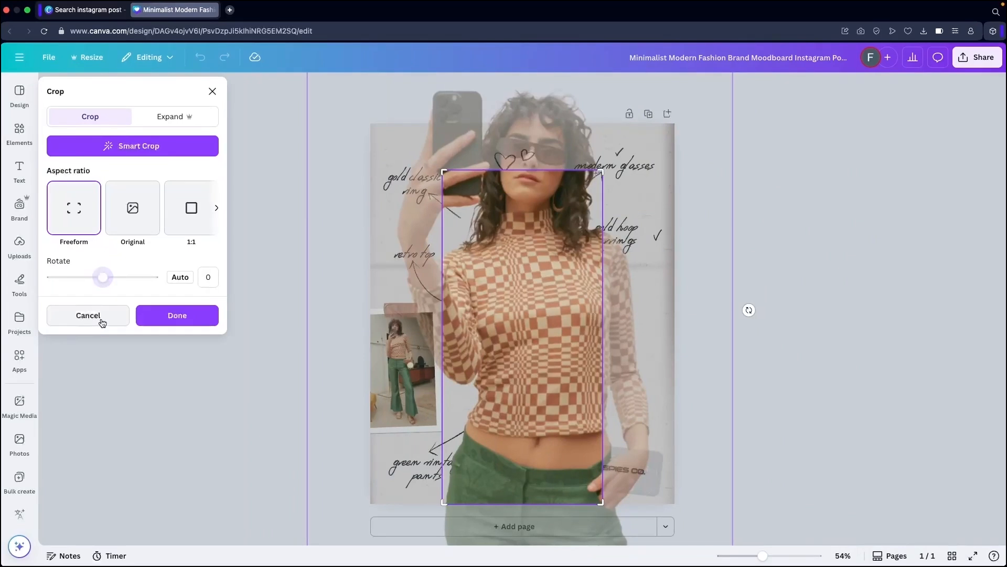
click(101, 319)
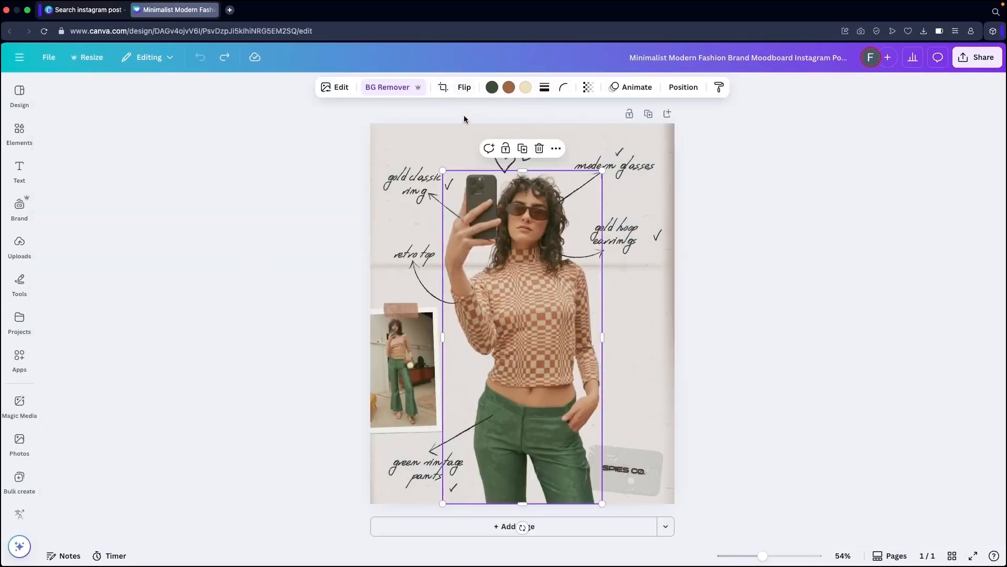
Flip the background image horizontally and flip it back
click(454, 136)
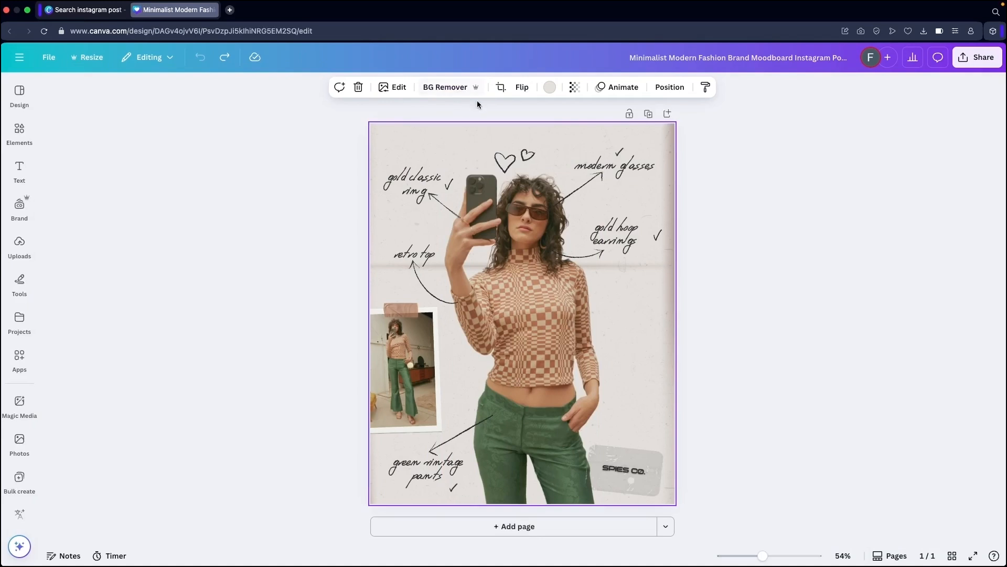
click(522, 87)
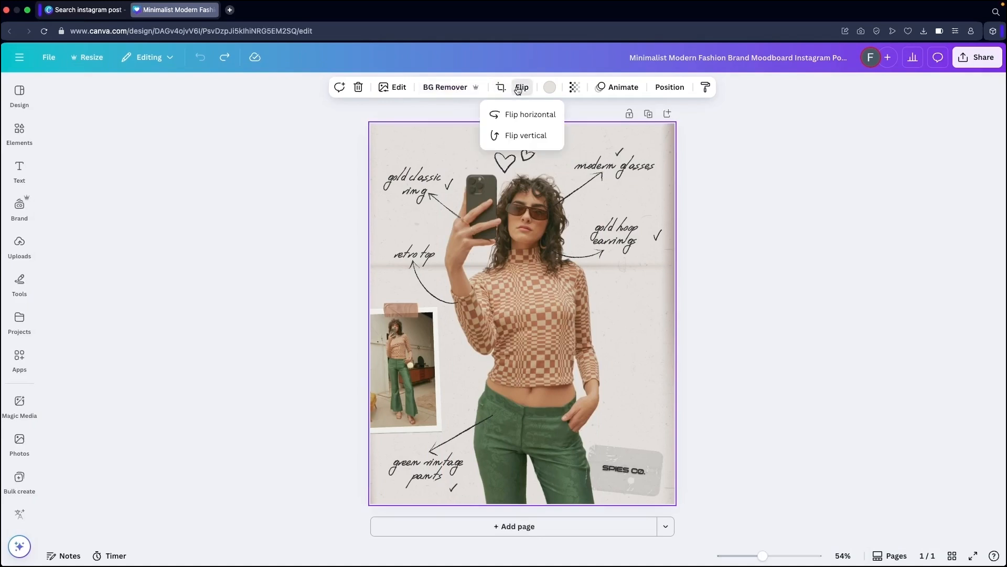
click(518, 116)
click(518, 116)
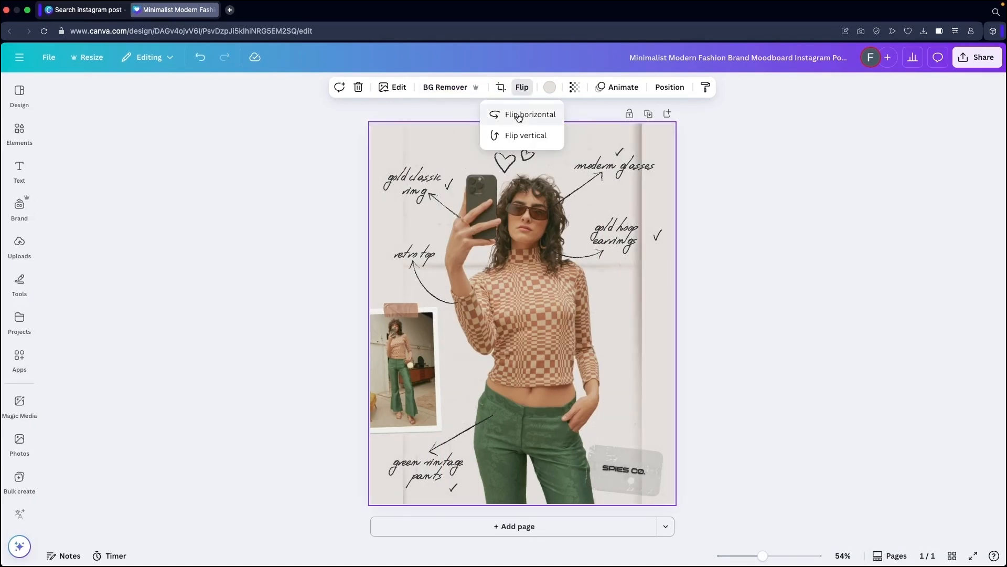
click(523, 321)
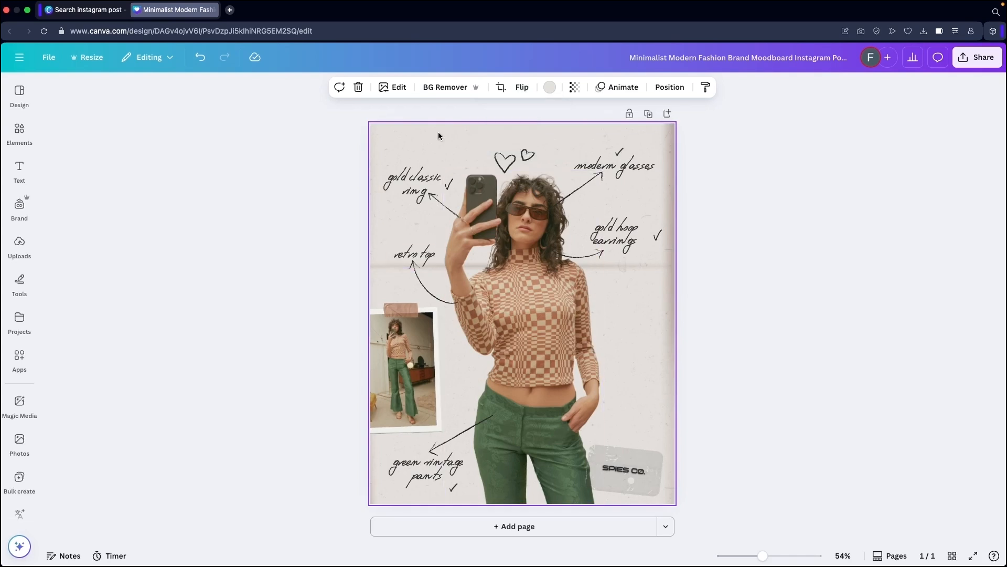
Flip the large photo of the woman horizontally and vertically, reversing each flip
click(530, 284)
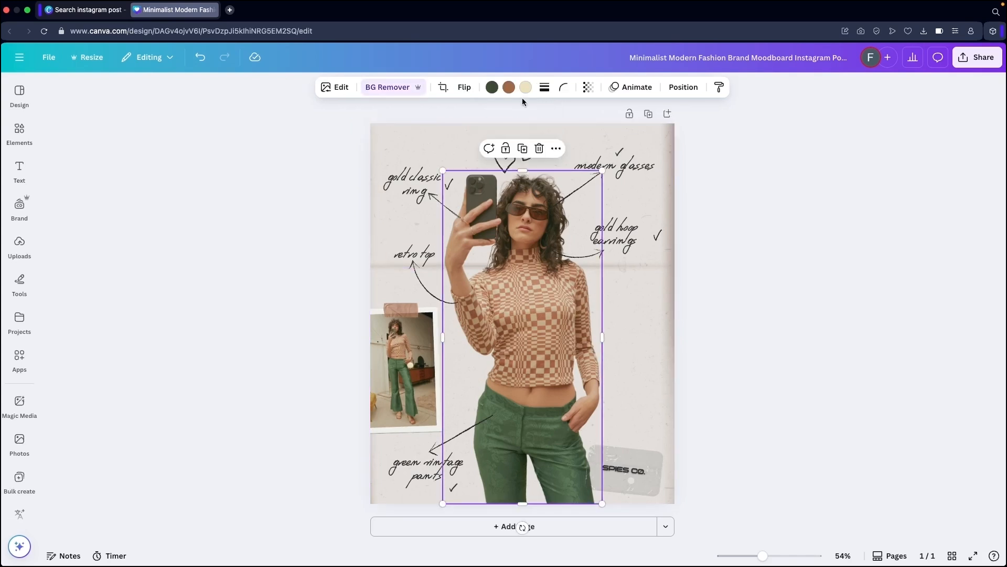
click(465, 88)
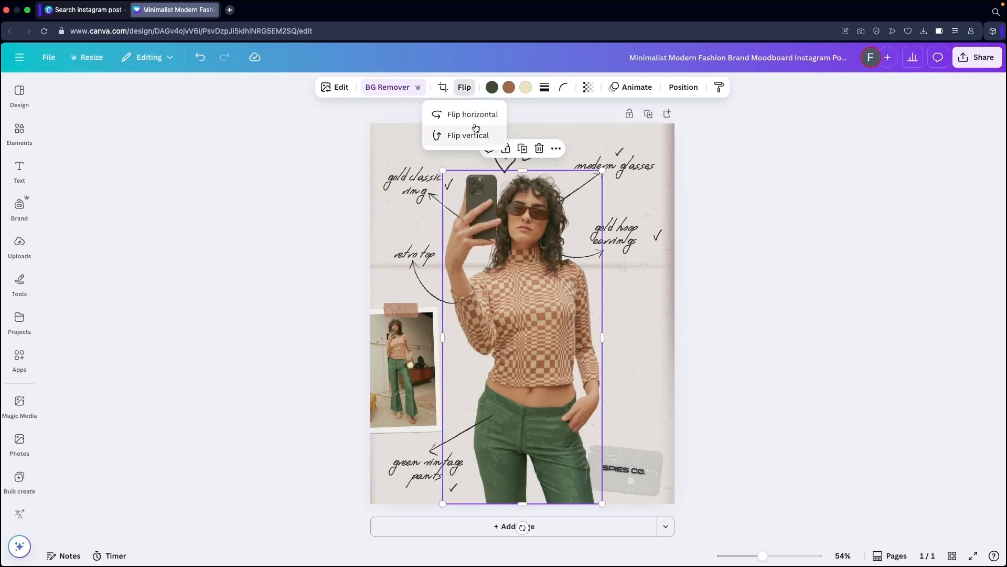
click(475, 118)
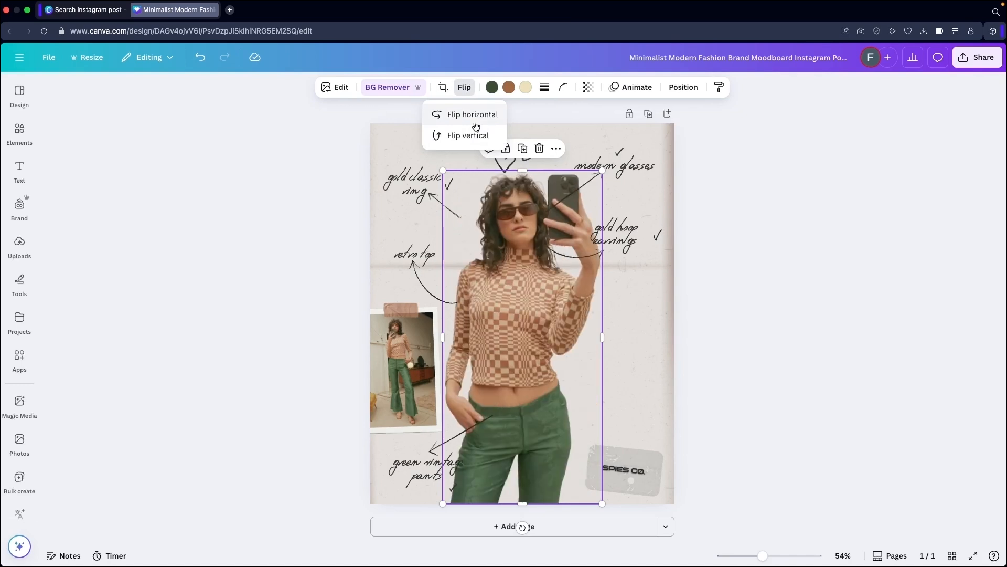
click(475, 127)
click(466, 145)
click(466, 144)
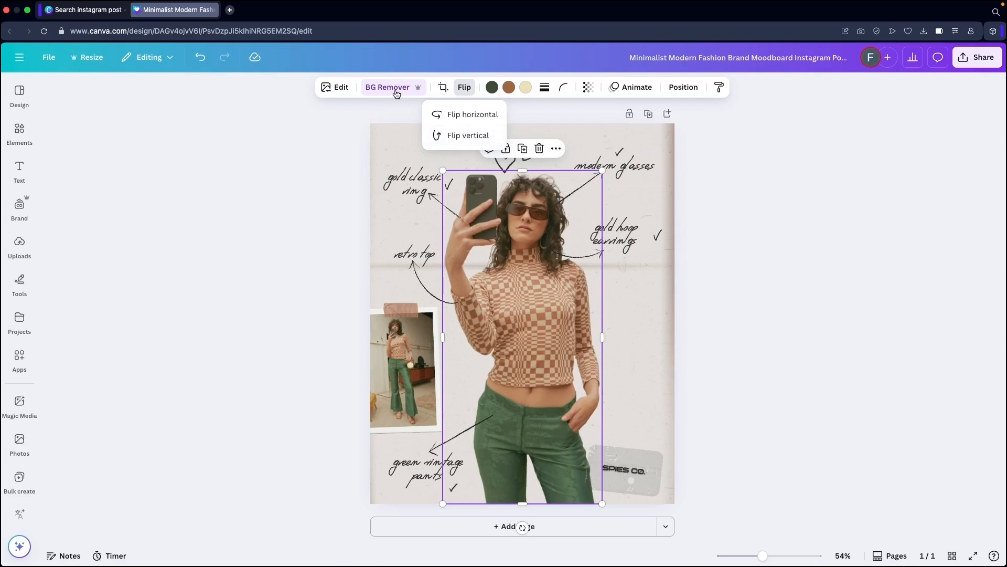
click(350, 172)
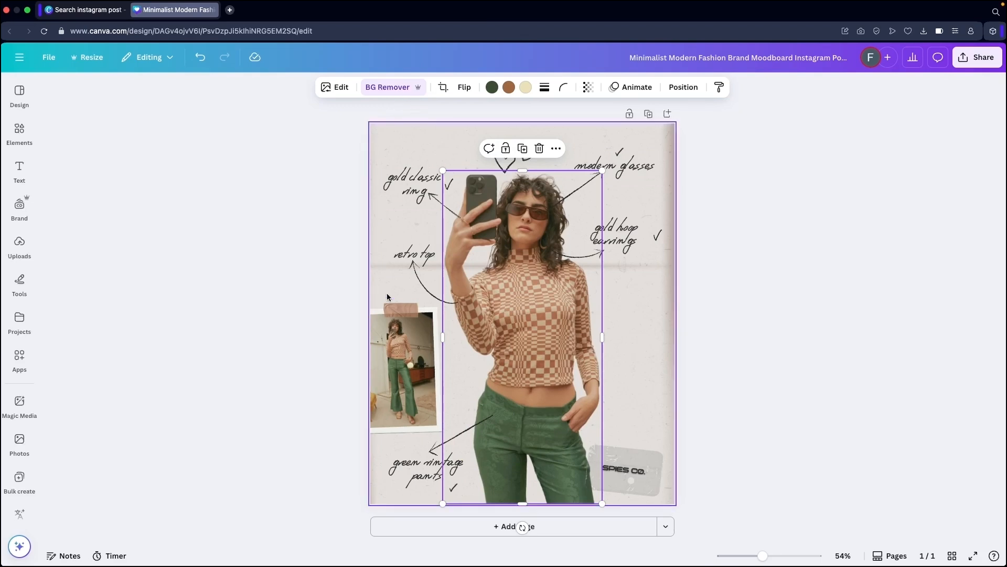
Try removing the background from the small taped photo and undo the removal
click(392, 359)
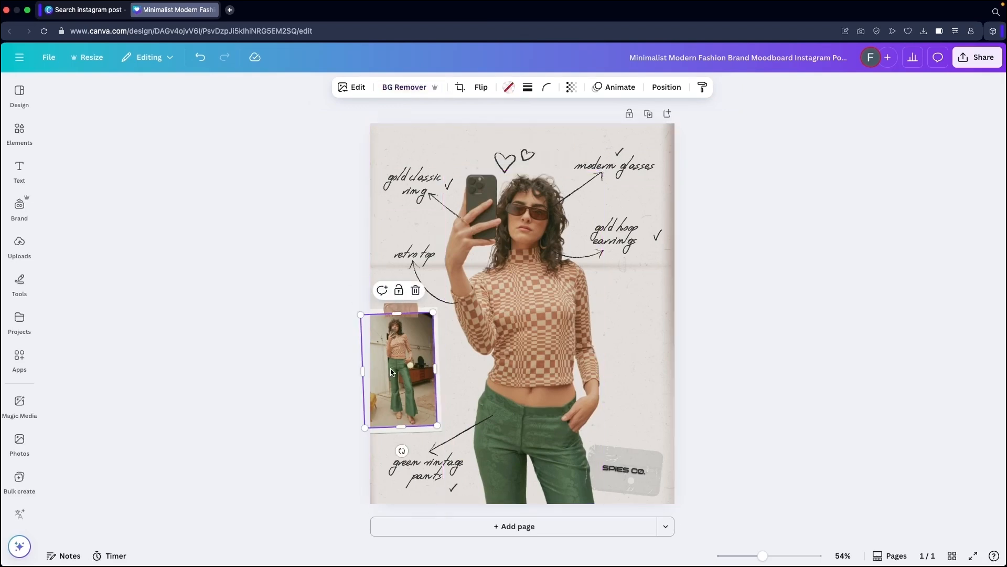
click(400, 89)
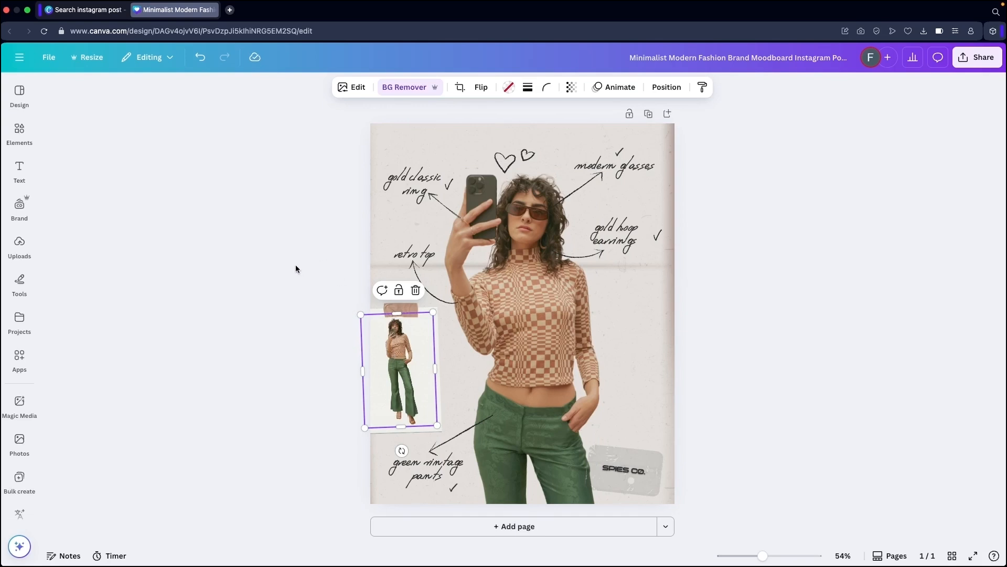
key(super+z)
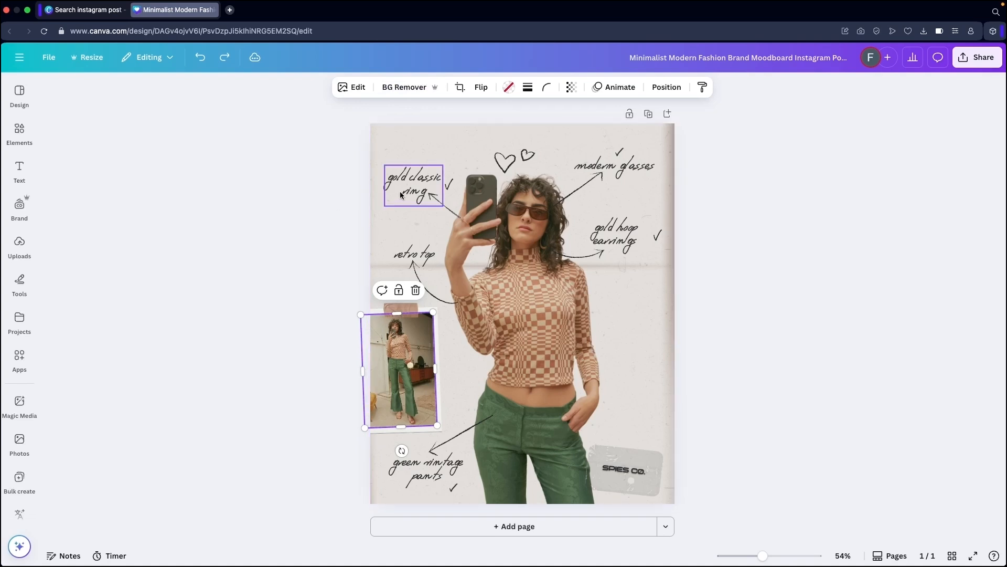
Examine the available fonts and font sizes for the "gold classic ring" text
click(413, 189)
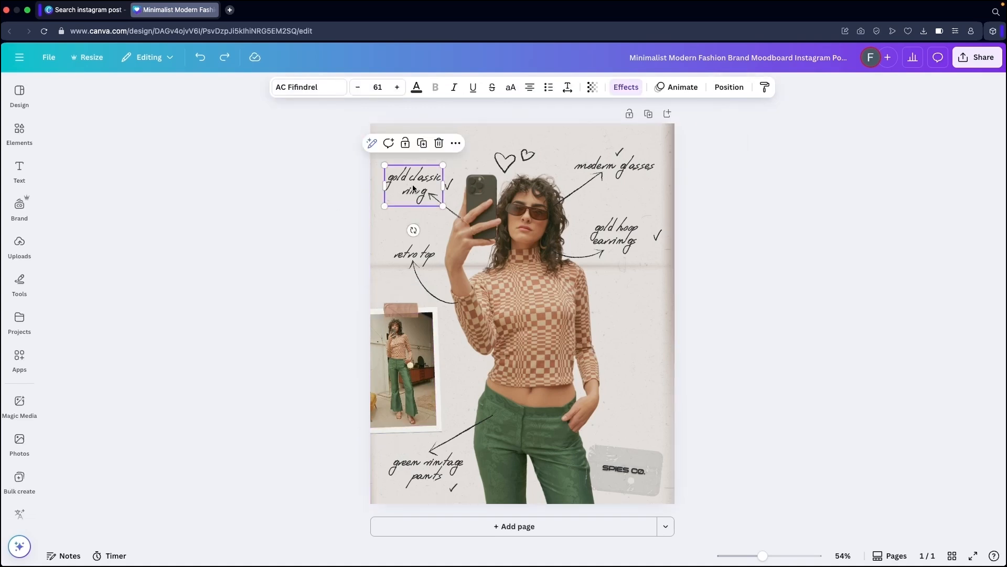
click(325, 85)
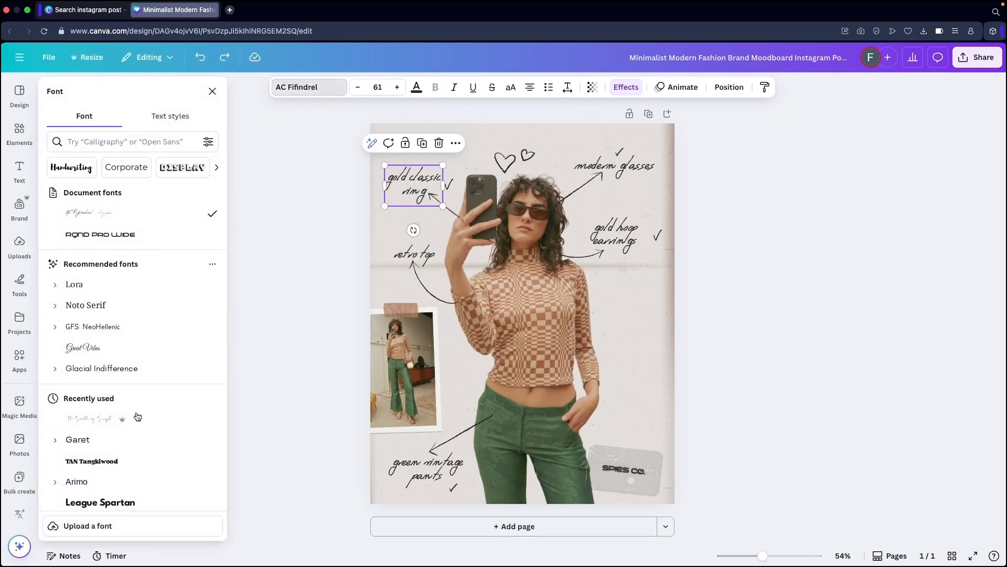
scroll(137, 438, down, 5)
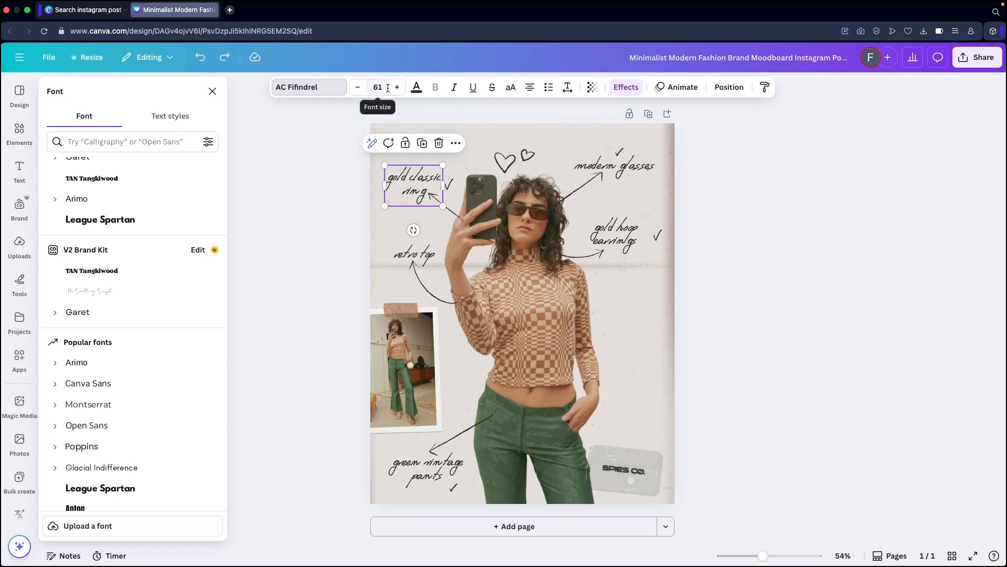
click(387, 88)
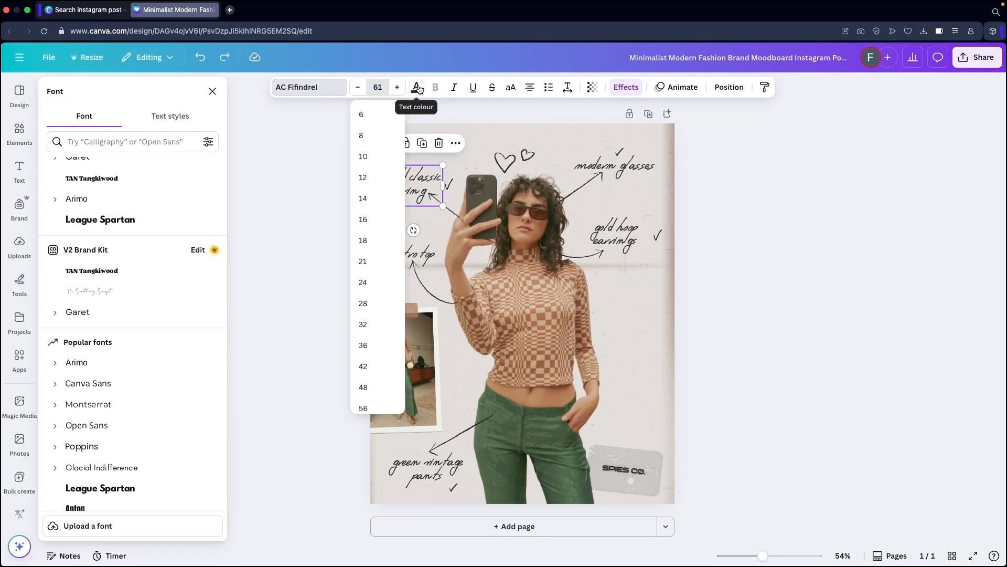
Colour the "gold classic ring" text with the orange from the V2 Brand Kit palette
click(417, 88)
click(56, 239)
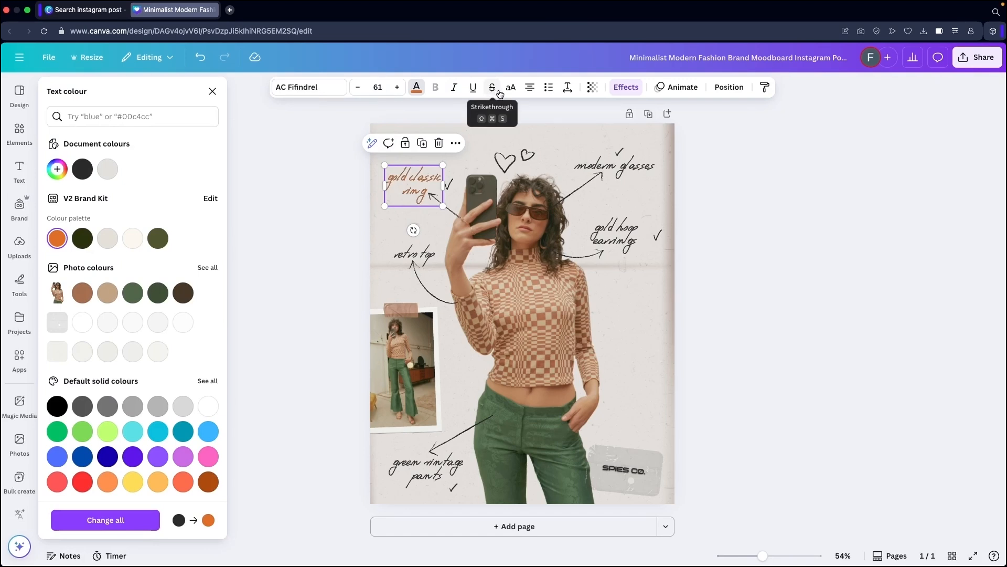
key(Escape)
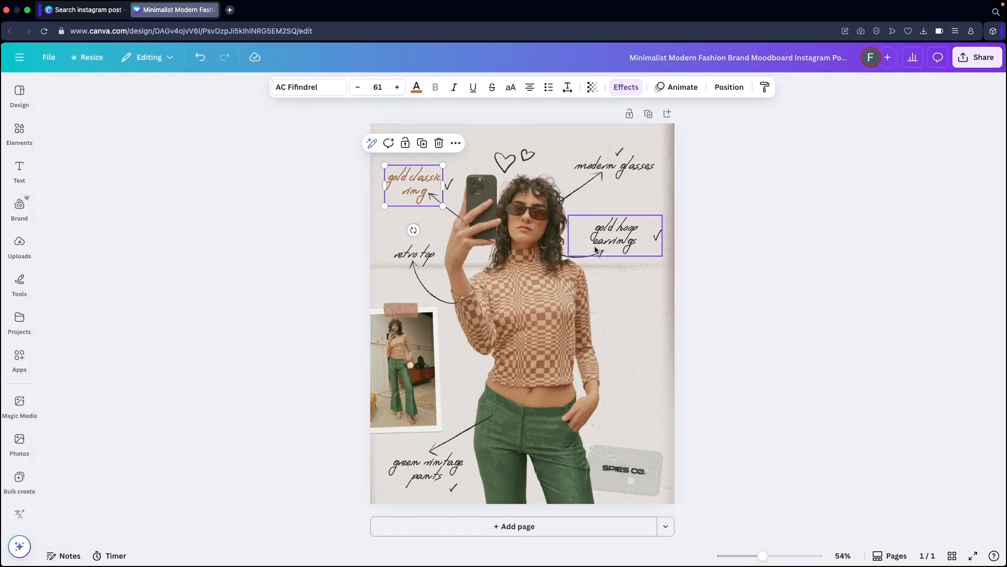
Apply the Mono filter Slate to the large photo of the woman after comparing it with Noir
click(523, 315)
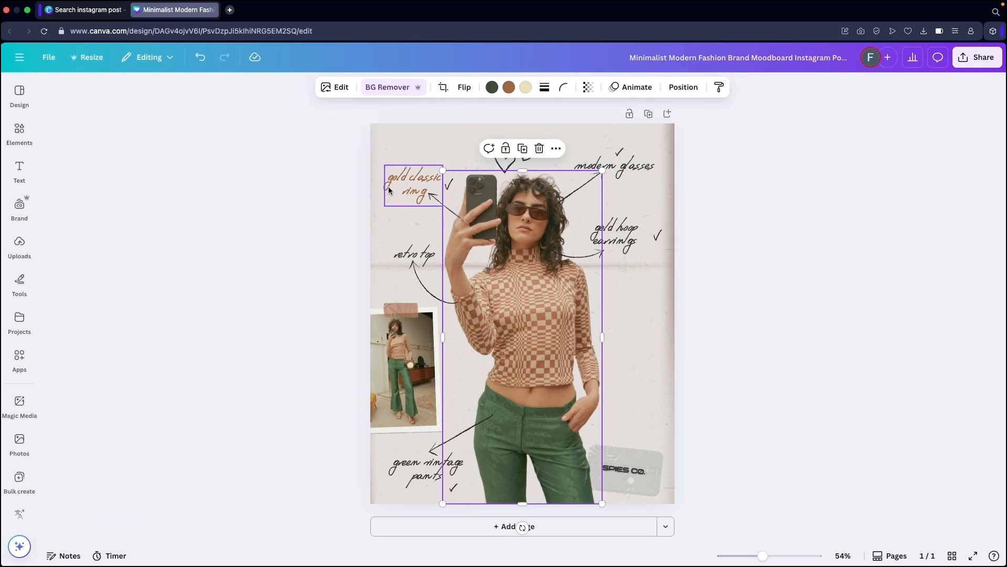
click(341, 88)
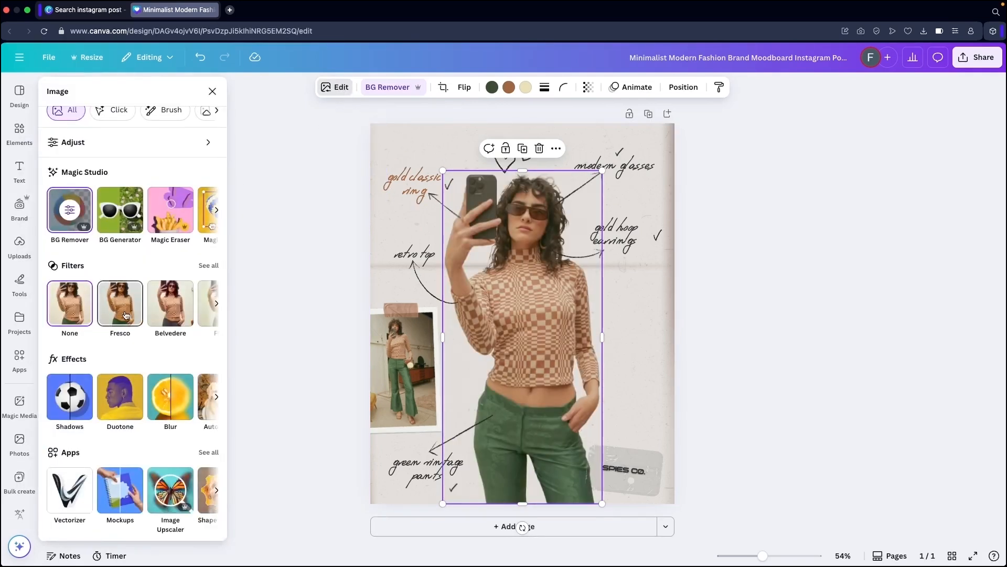
click(203, 267)
scroll(135, 252, down, 7)
scroll(138, 255, down, 9)
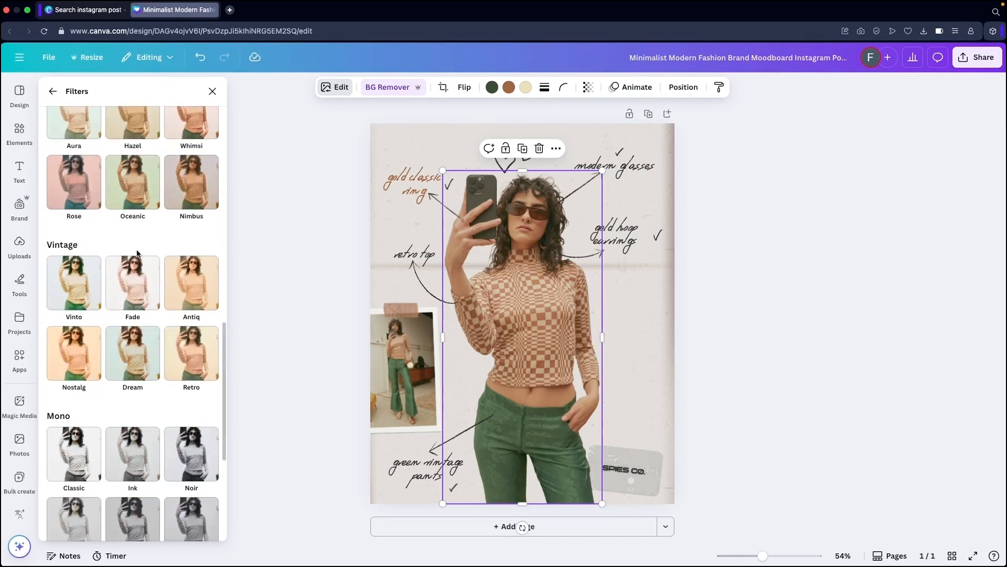
scroll(111, 413, down, 4)
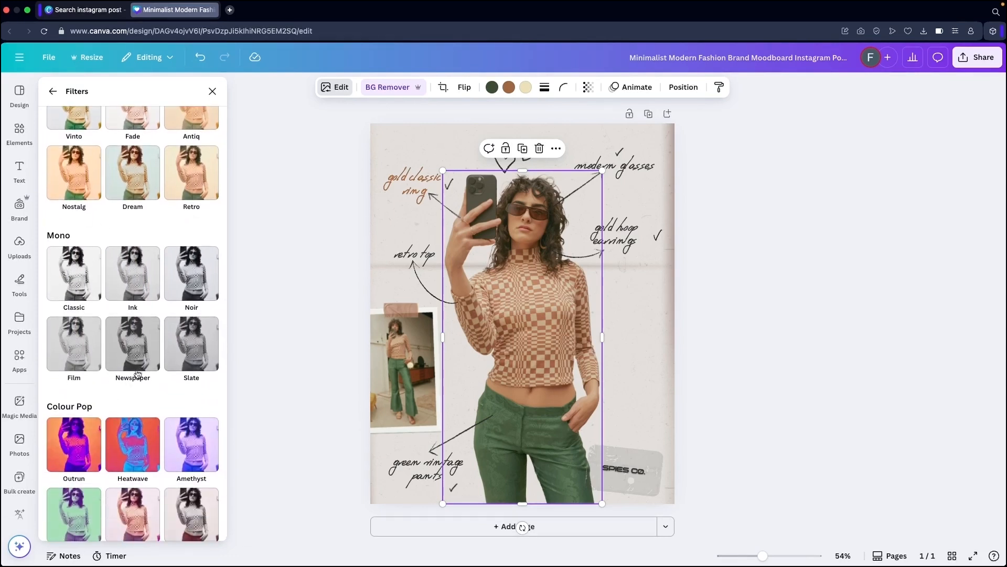
click(186, 355)
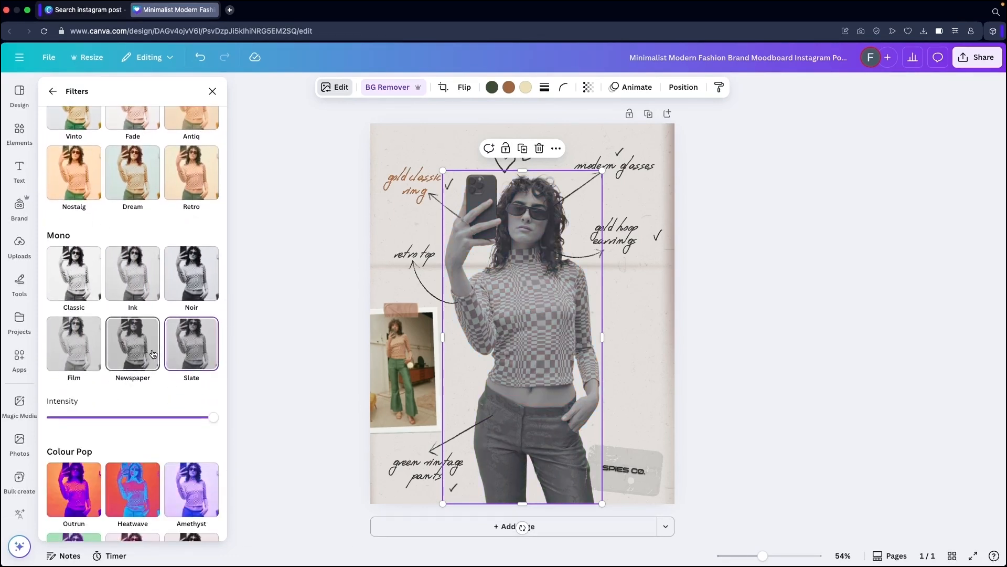
click(201, 284)
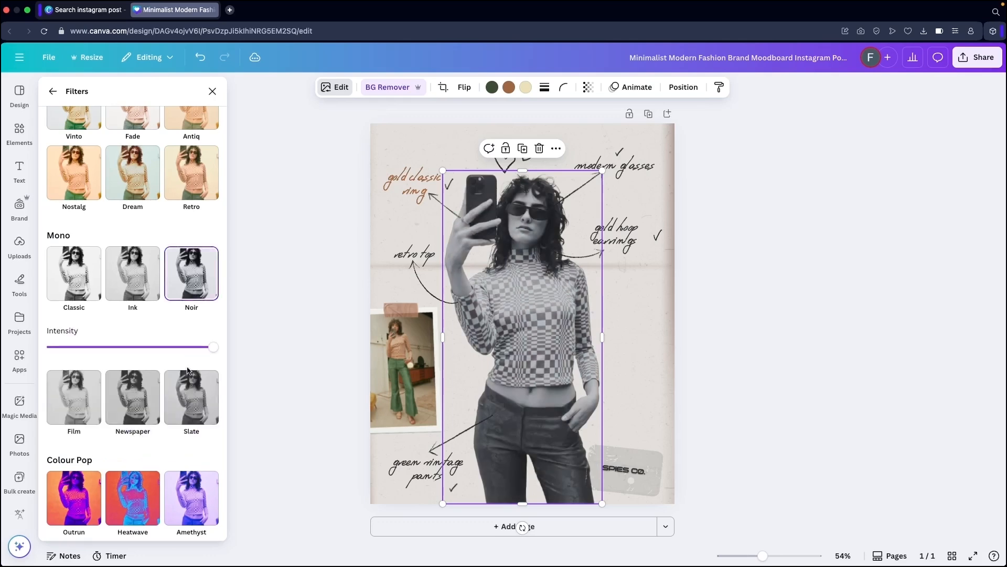
click(192, 397)
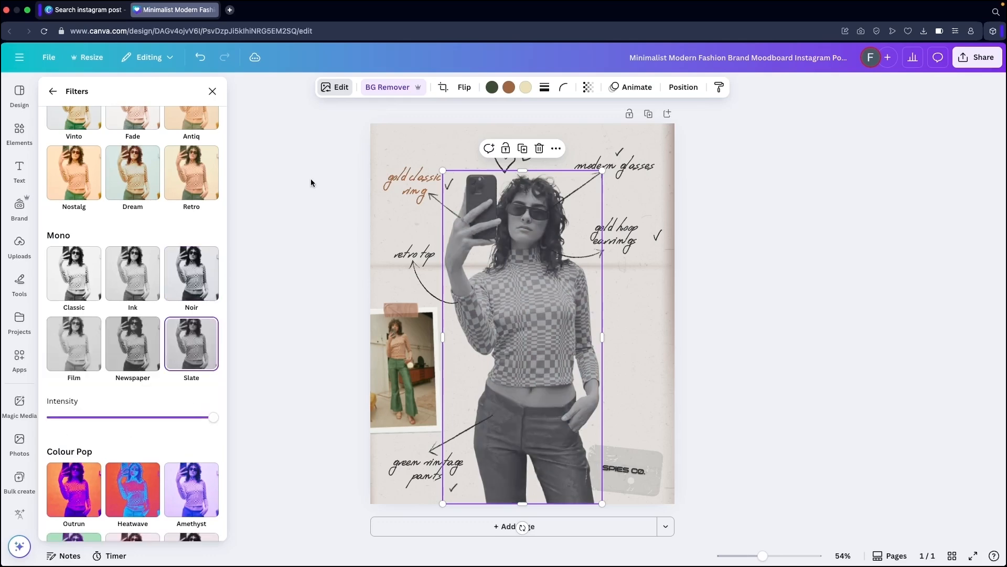
scroll(189, 173, up, 10)
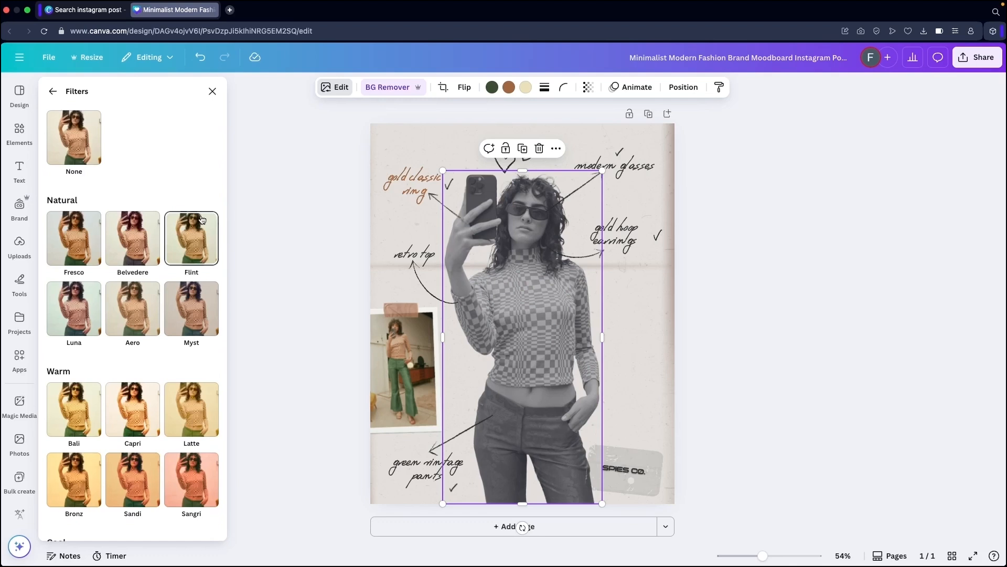
click(53, 94)
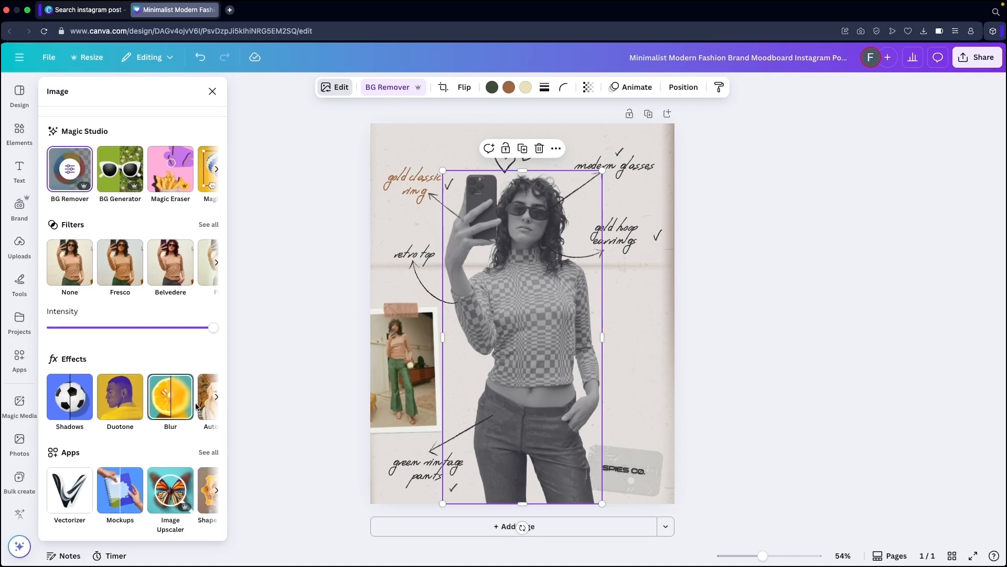
Blur the whole large photo of the woman with an intensity of 20
click(216, 399)
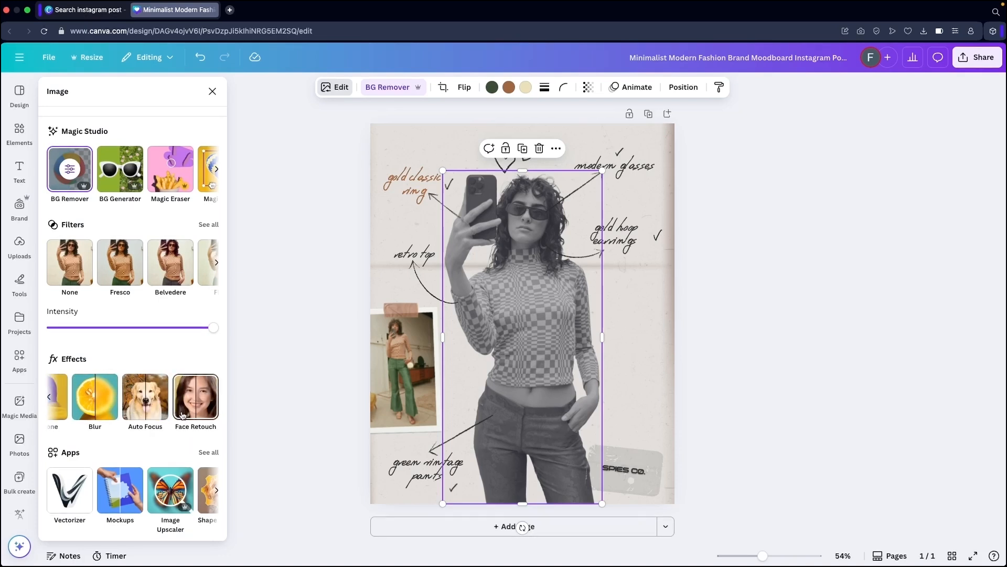
click(88, 412)
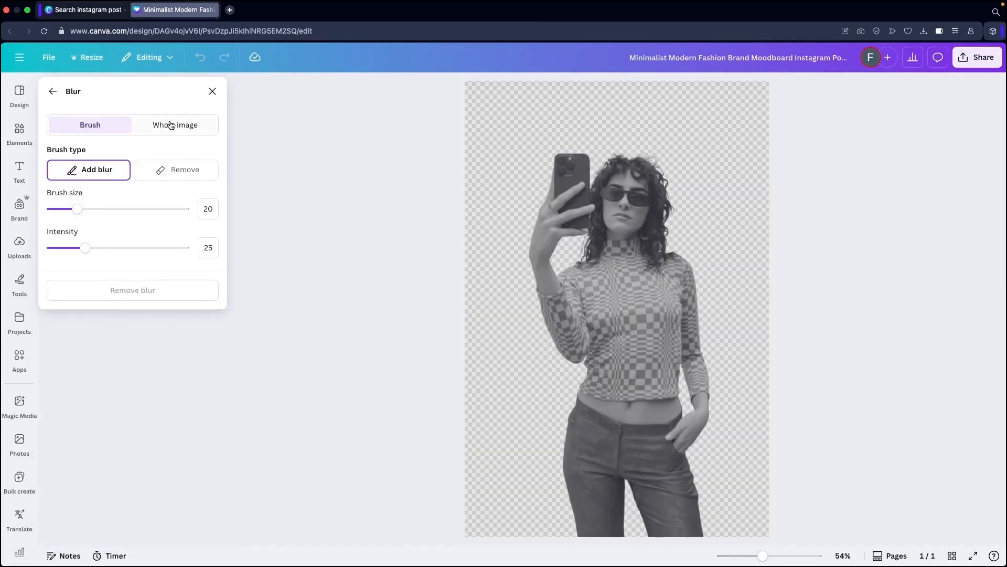
click(197, 125)
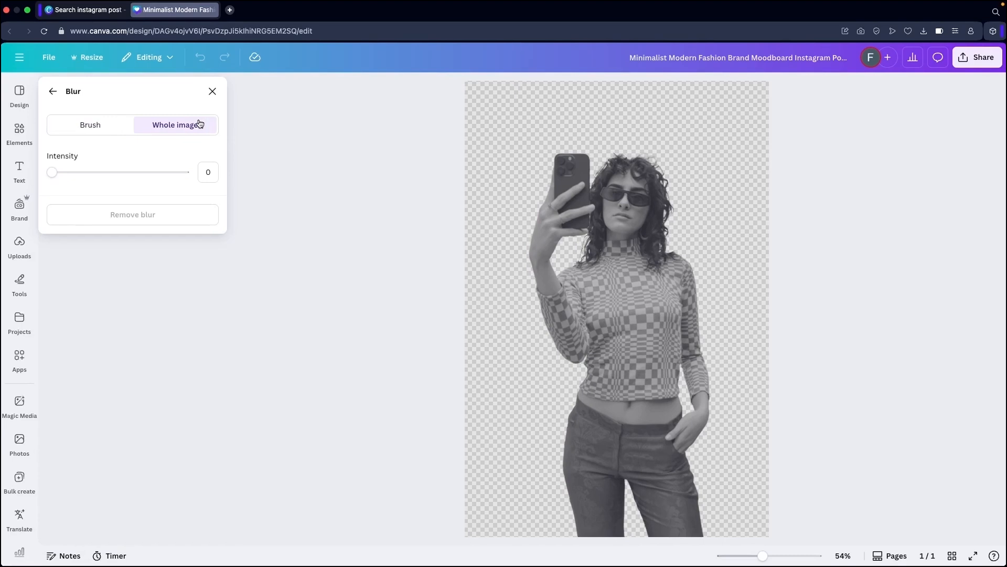
right_click(51, 176)
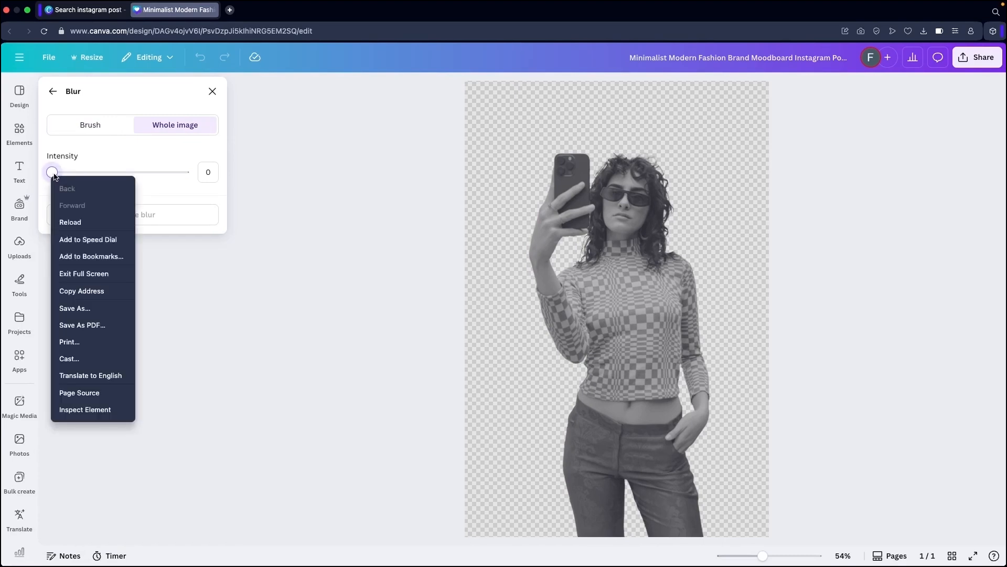
click(53, 173)
drag(53, 174, 78, 178)
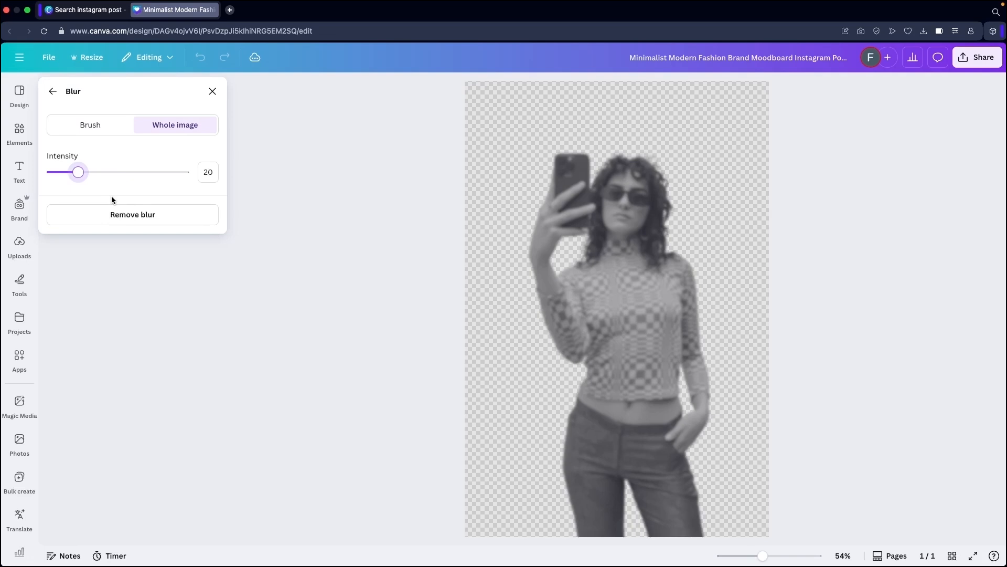
click(55, 93)
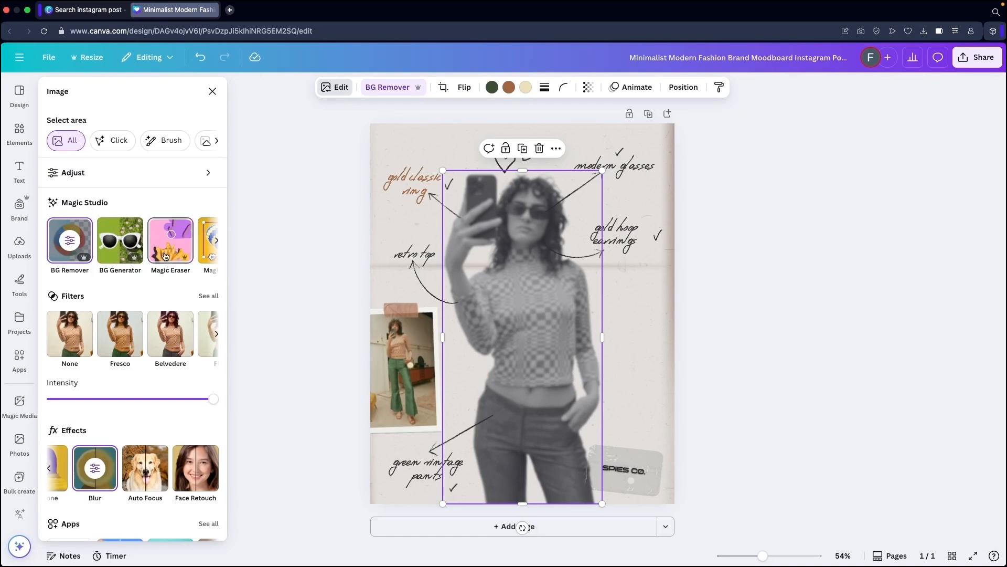
Select the woman's figure as an editable area of the large photo and examine its white balance, light, colour and texture adjustments
click(218, 241)
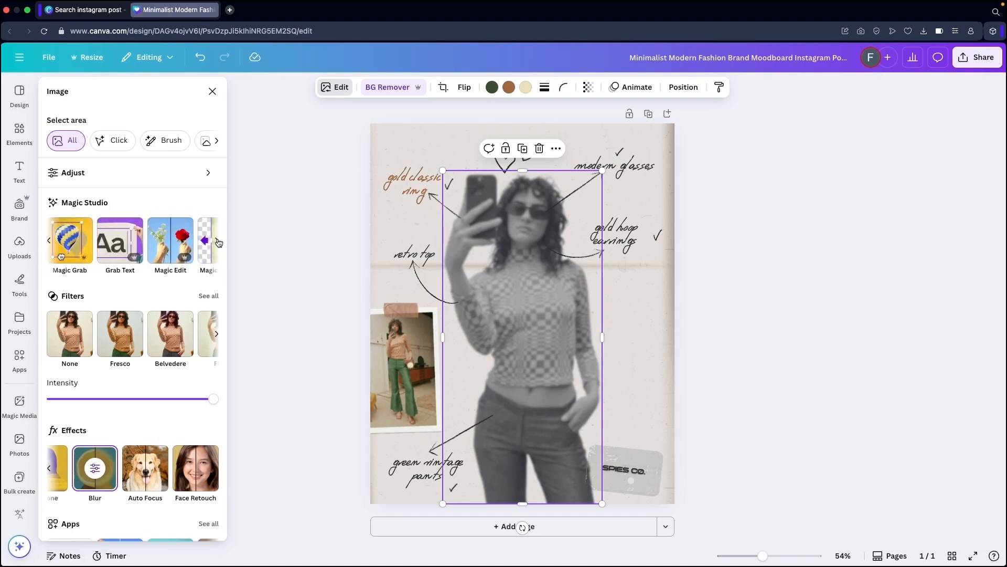
click(120, 149)
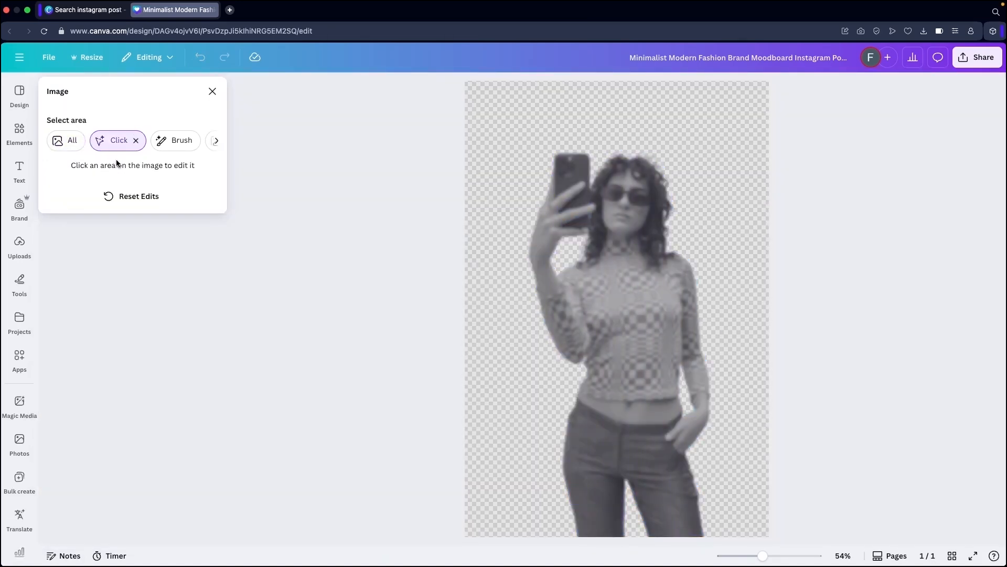
click(616, 286)
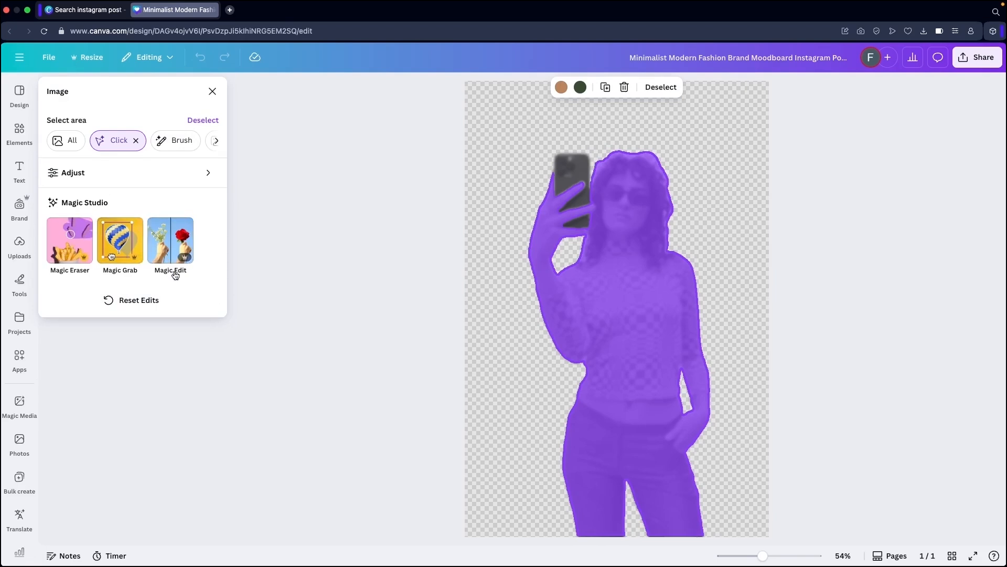
click(161, 176)
scroll(125, 287, down, 2)
scroll(126, 287, up, 2)
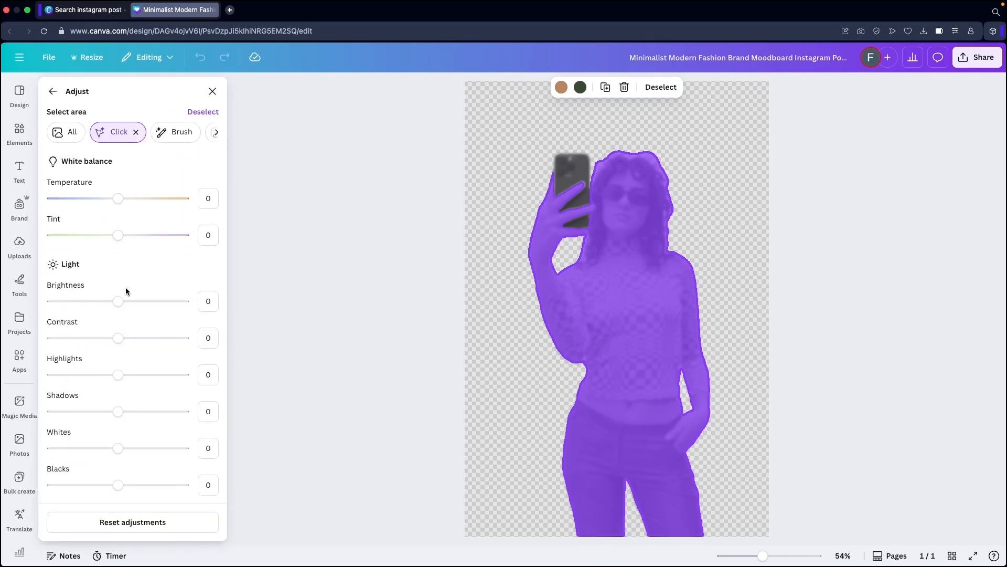
scroll(114, 278, down, 5)
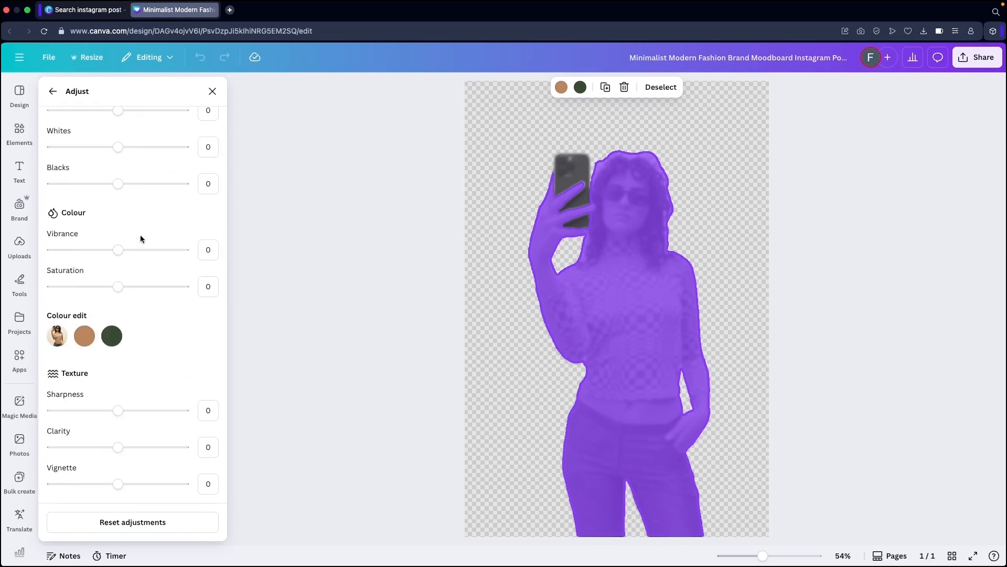
scroll(140, 234, up, 5)
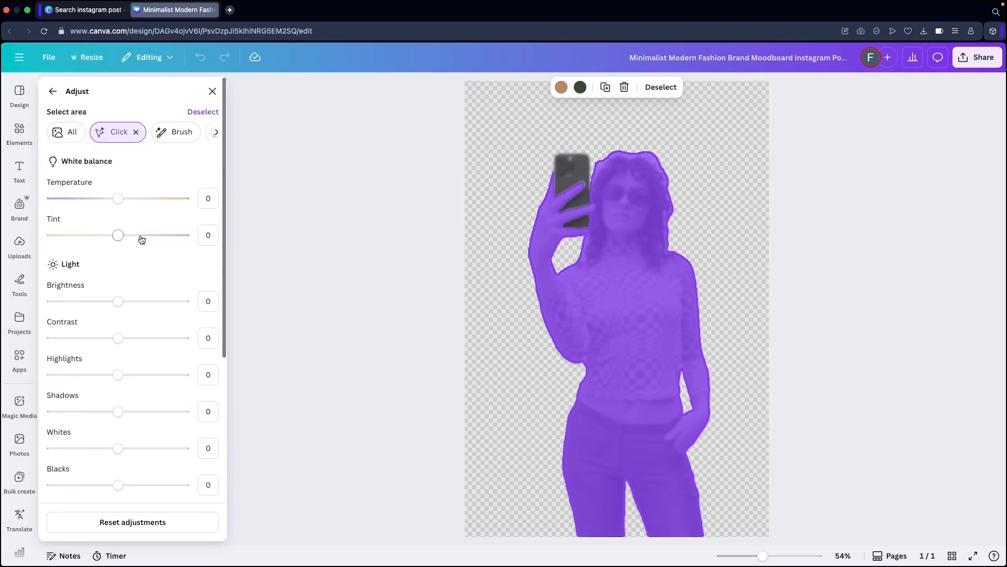
click(53, 92)
click(211, 91)
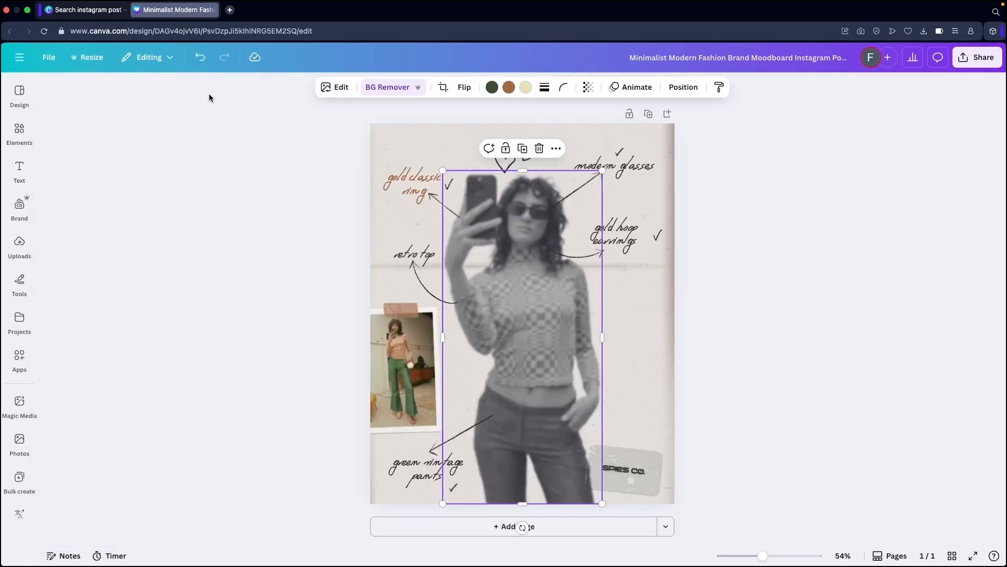